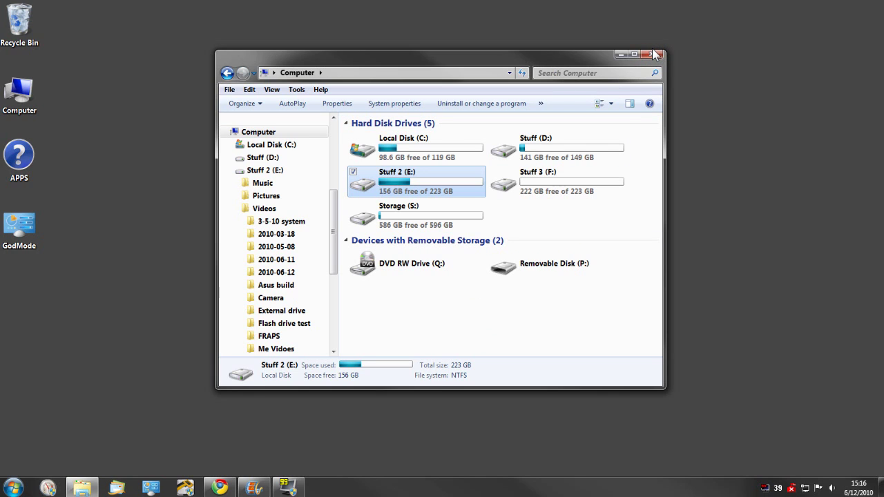
Minimize the Computer window so the desktop is clear
click(619, 55)
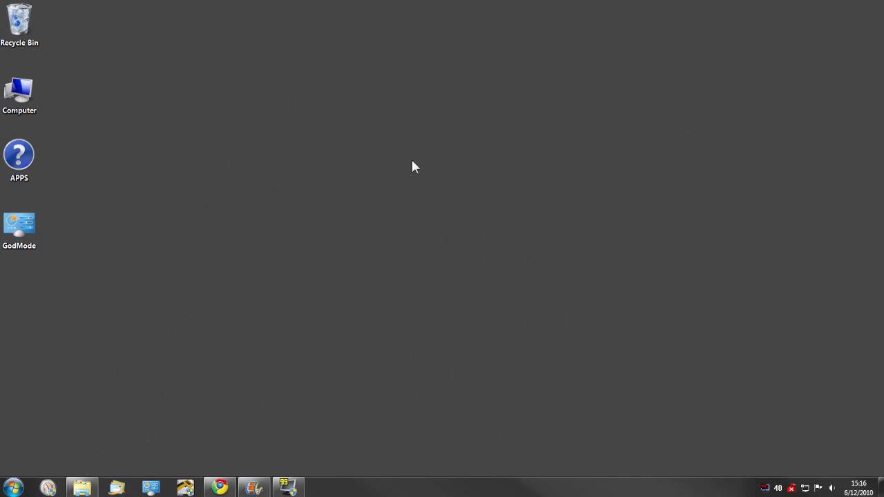
From the desktop's context menu, open Personalization's Window Color and Appearance settings
right_click(9, 92)
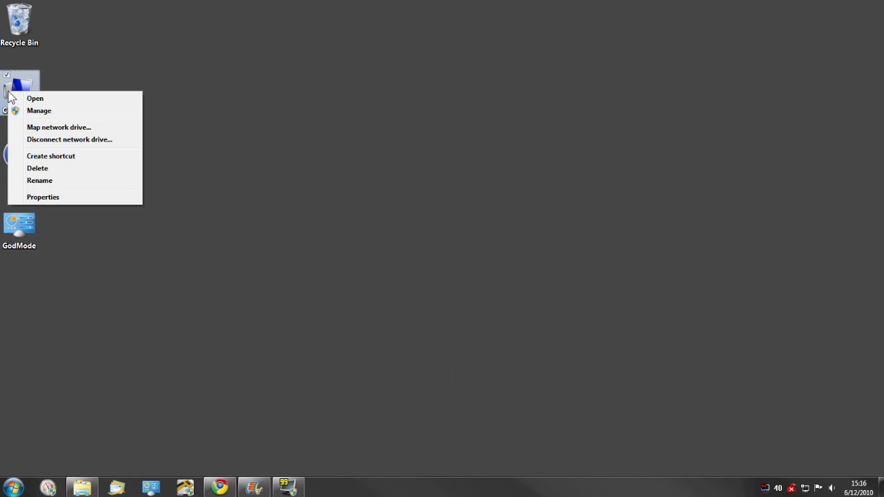
right_click(190, 96)
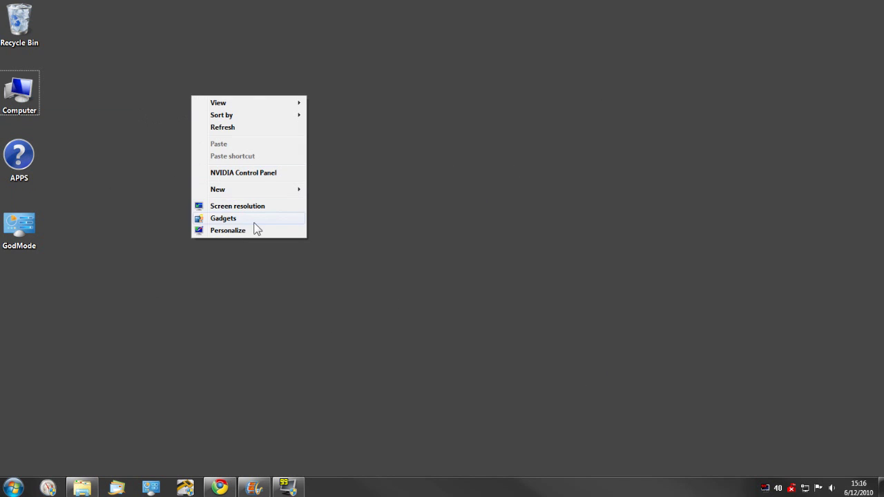
click(279, 235)
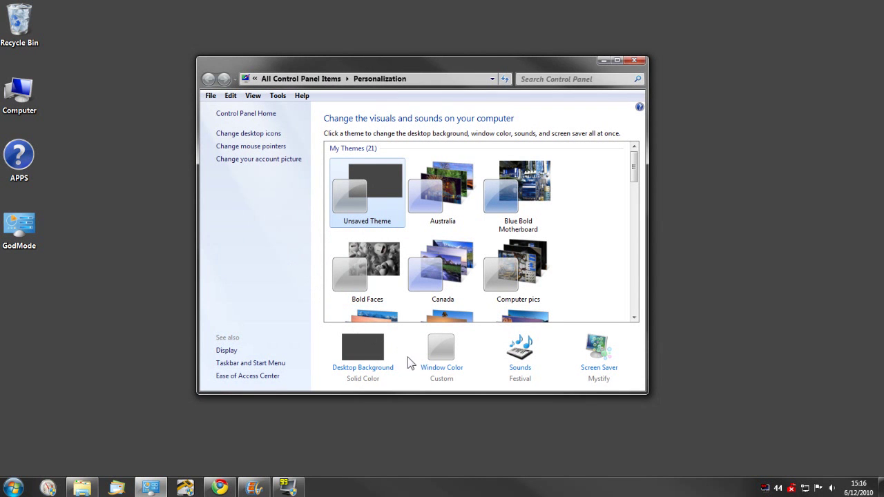
click(438, 370)
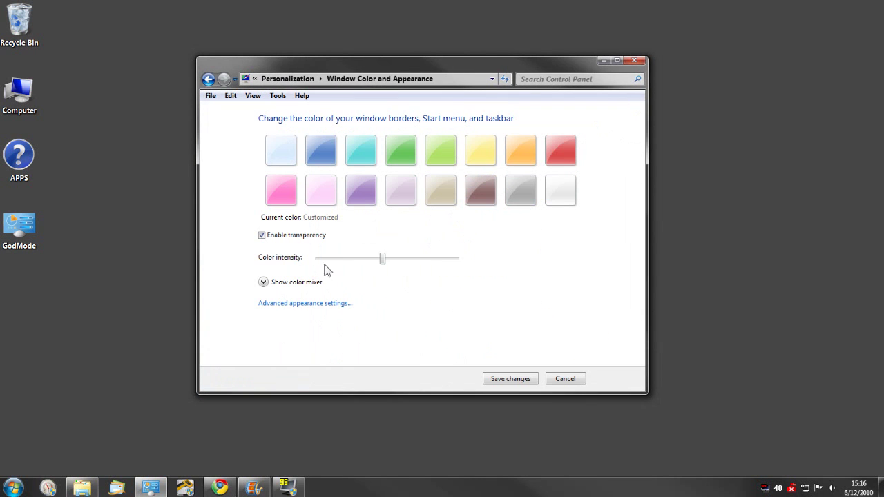
Turn Enable transparency off, then back on, and save the changes
click(262, 235)
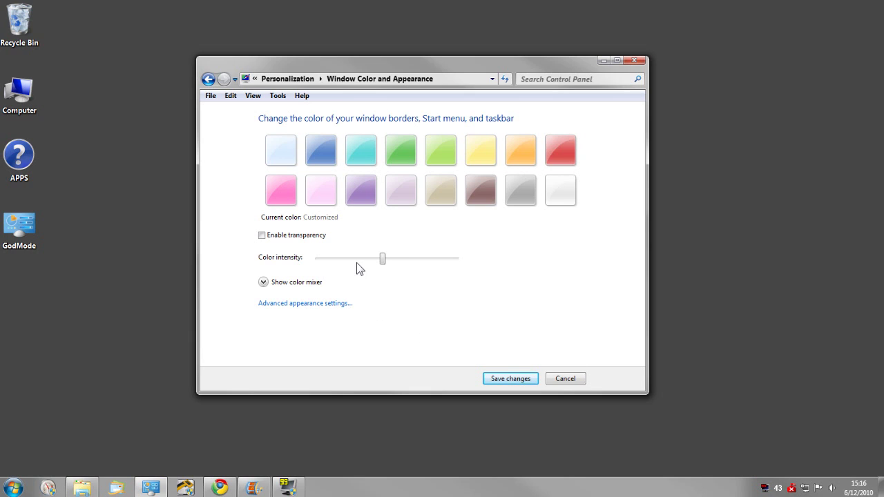
drag(286, 69, 263, 77)
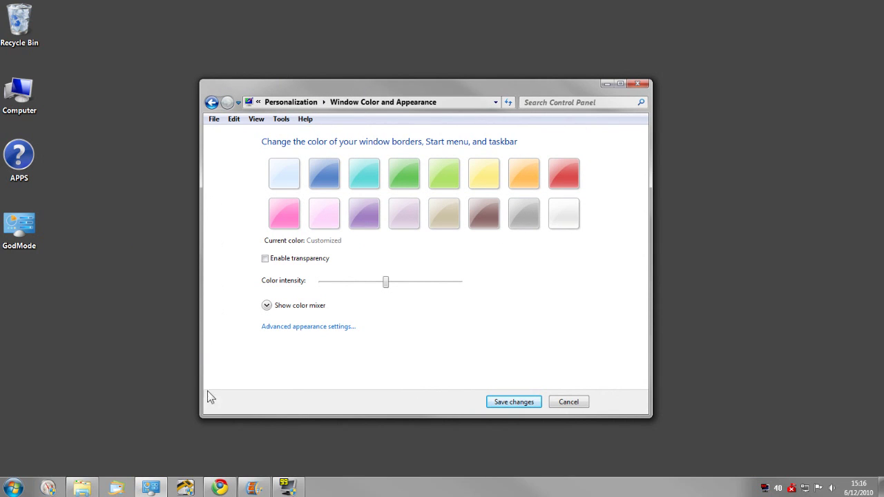
mouse_move(156, 488)
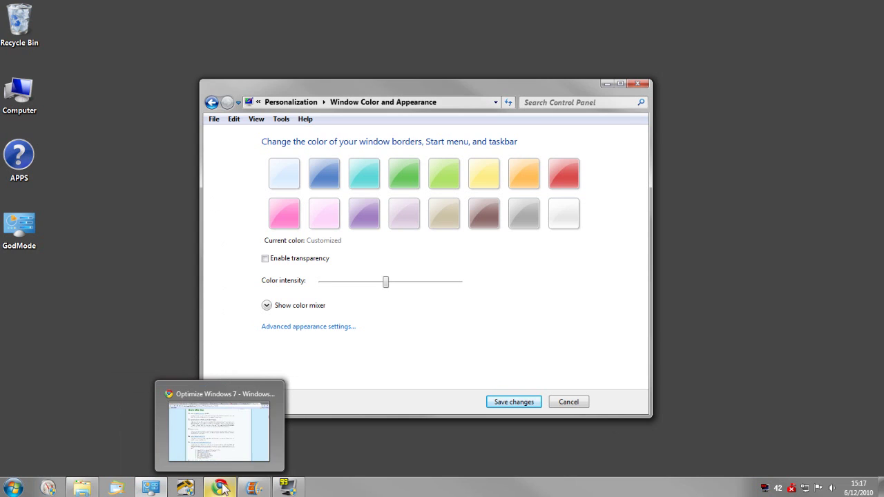
mouse_move(219, 488)
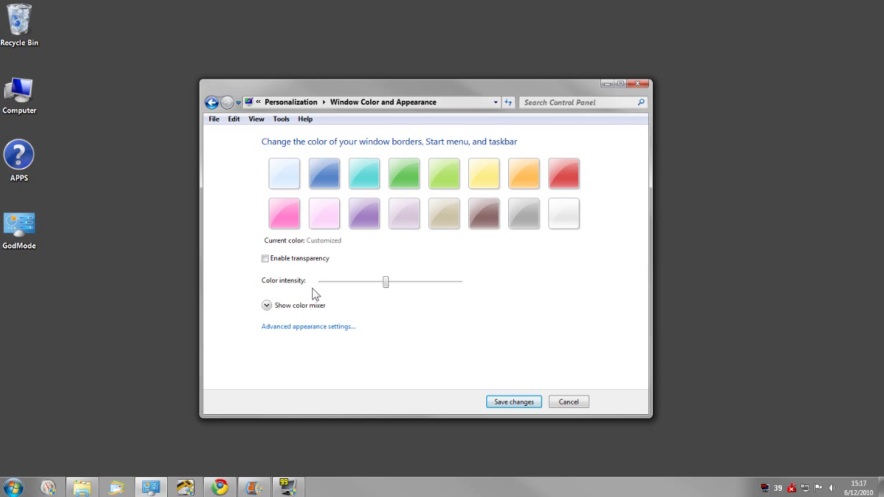
click(265, 259)
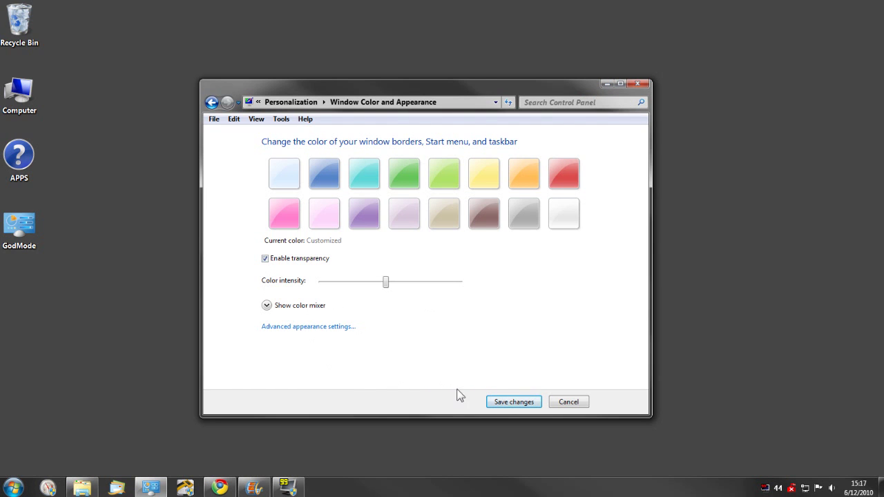
click(505, 402)
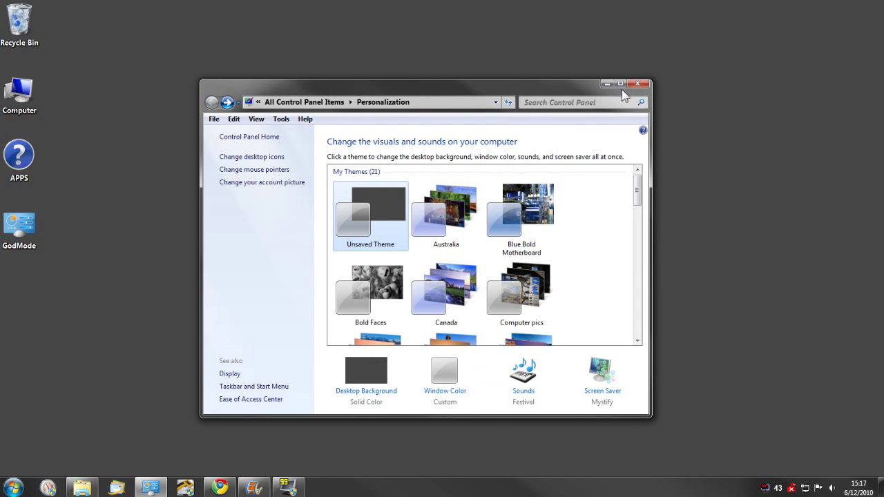
Close Personalization and open the System page's Advanced system settings
click(638, 83)
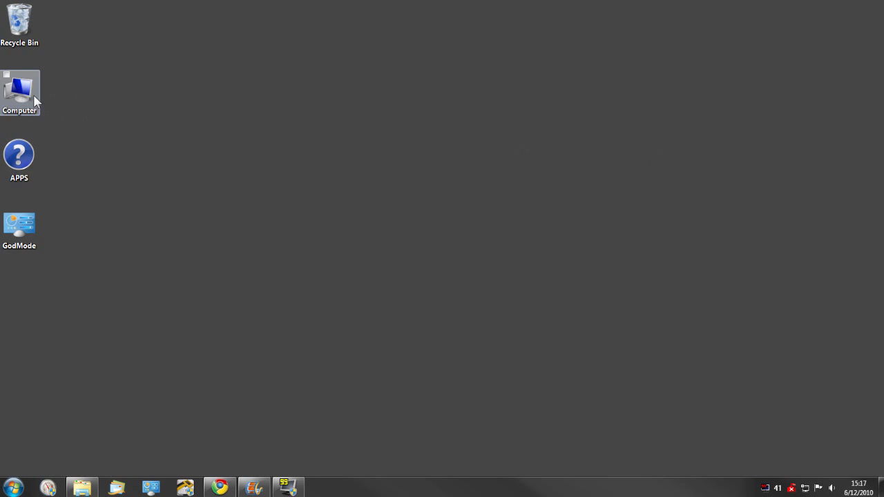
right_click(27, 90)
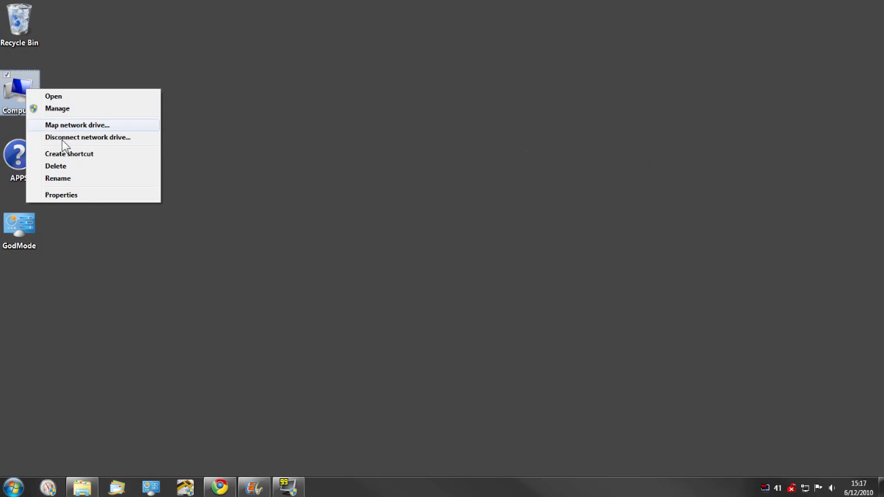
click(95, 199)
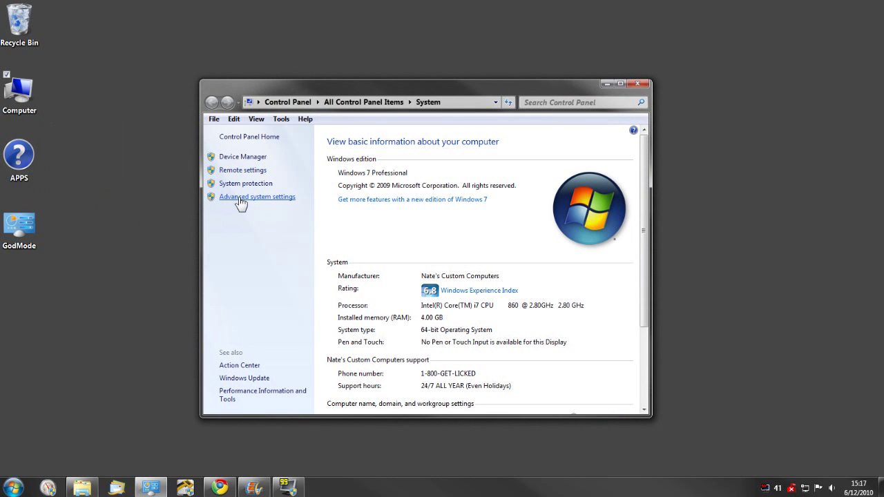
click(238, 198)
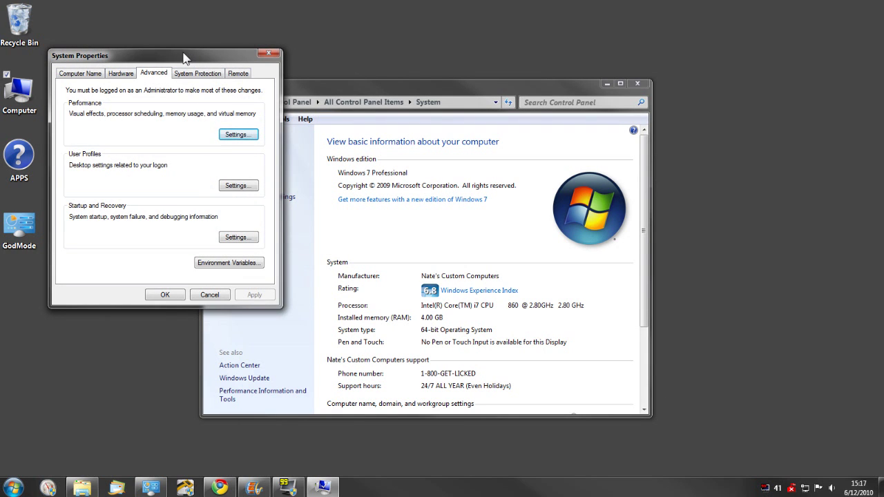
drag(183, 58, 376, 119)
Try 'Adjust for best performance' in Performance Options, then cancel both dialogs without applying
click(430, 201)
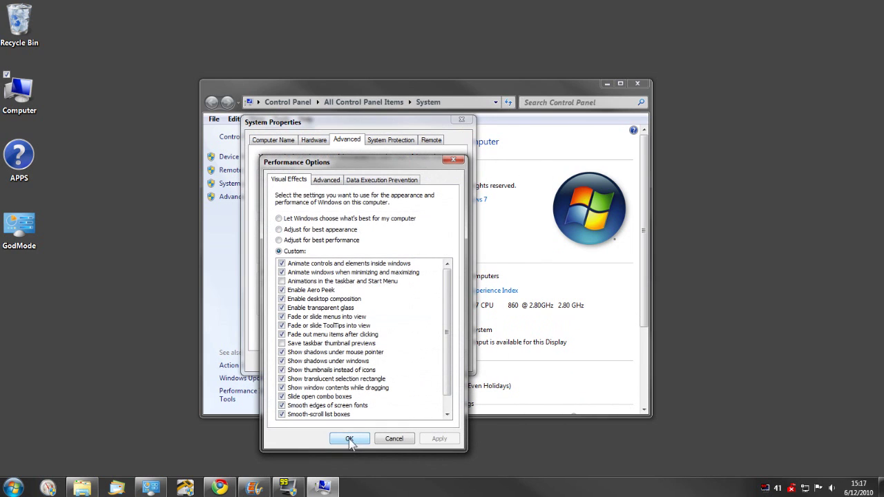
drag(350, 160, 320, 88)
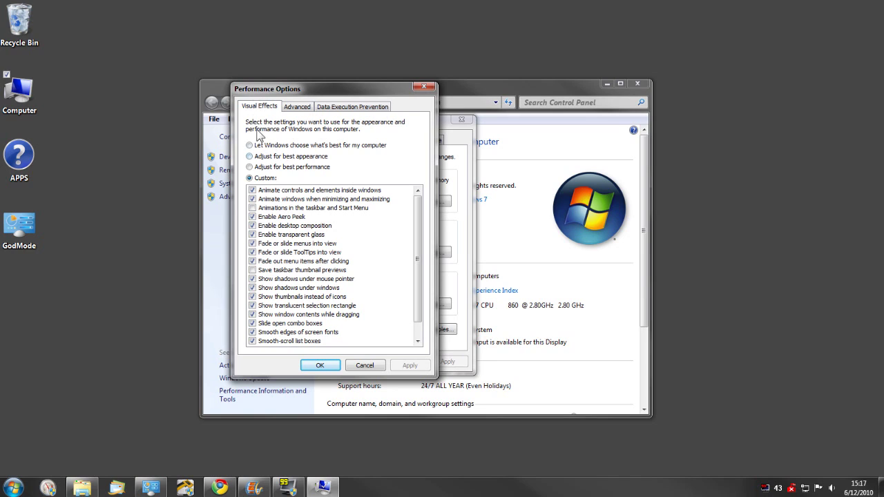
click(249, 167)
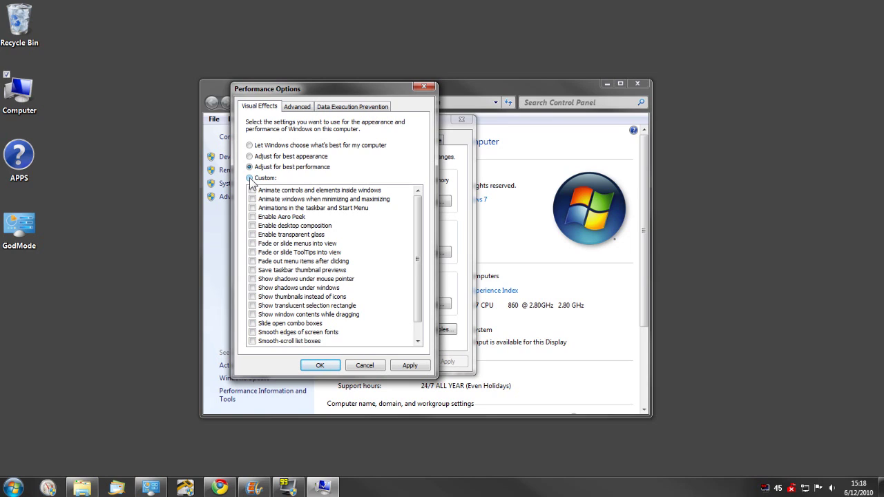
click(363, 365)
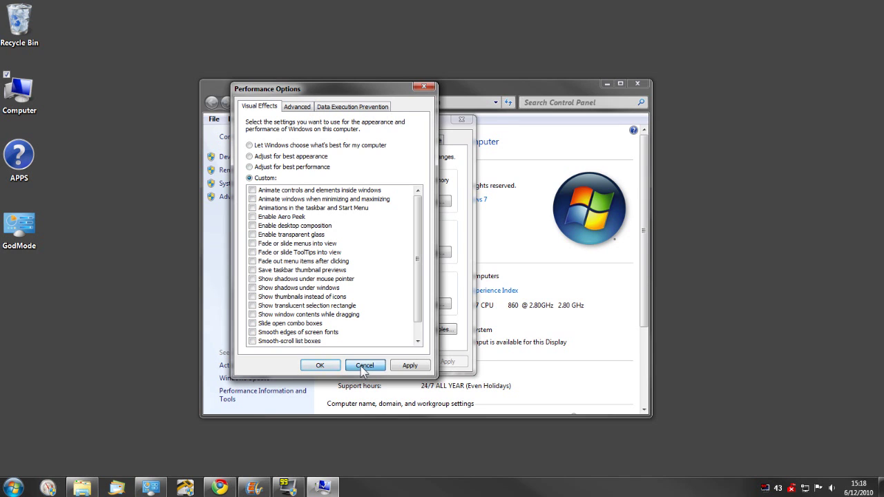
click(401, 366)
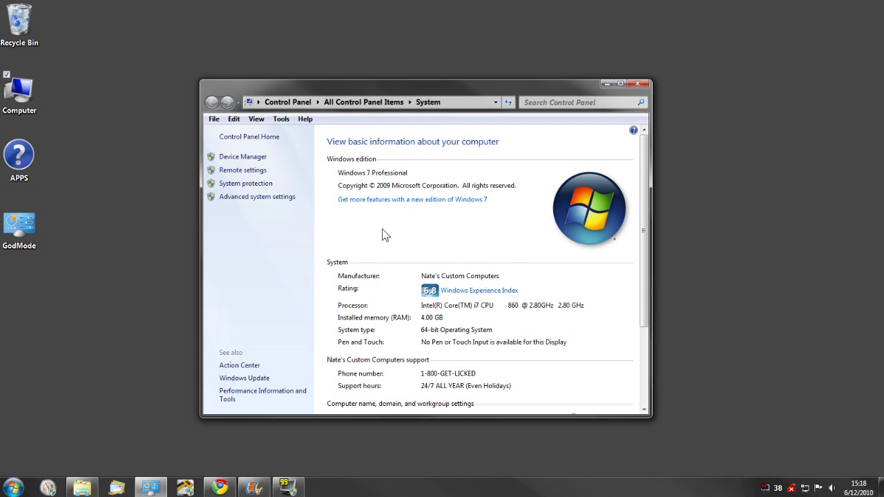
Go to Programs and Features from the Control Panel address-bar list
click(409, 102)
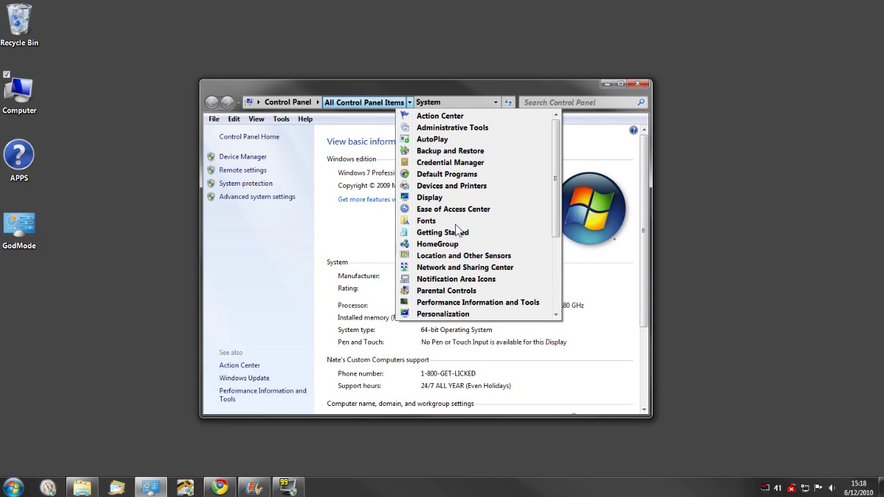
scroll(456, 228, down, 4)
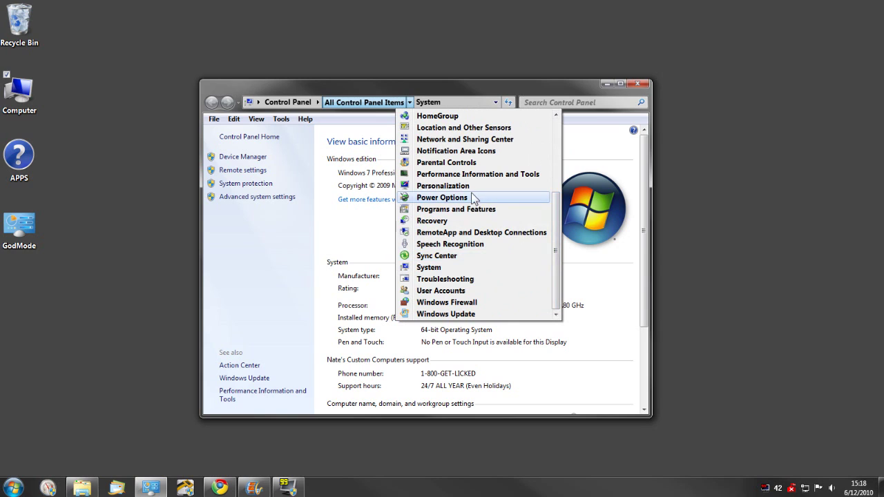
click(456, 209)
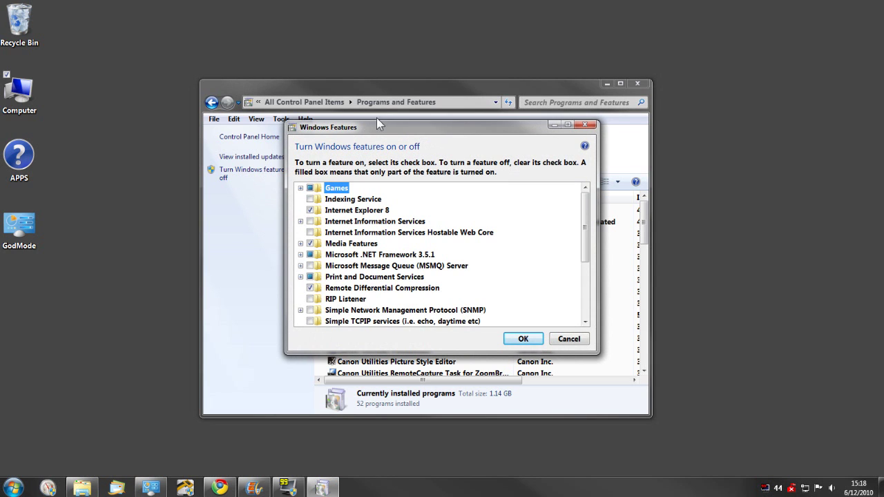
Enlarge the Windows features list to review it, then close it and Programs and Features unchanged
drag(390, 131, 376, 41)
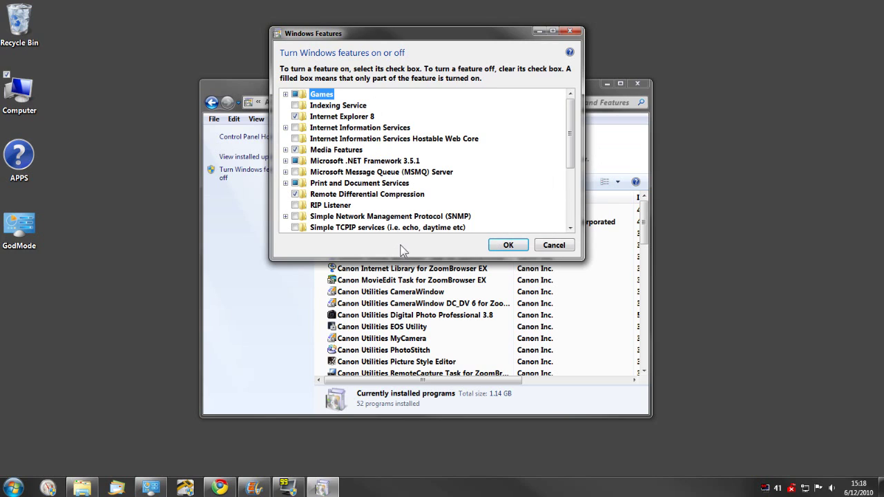
drag(403, 261, 349, 385)
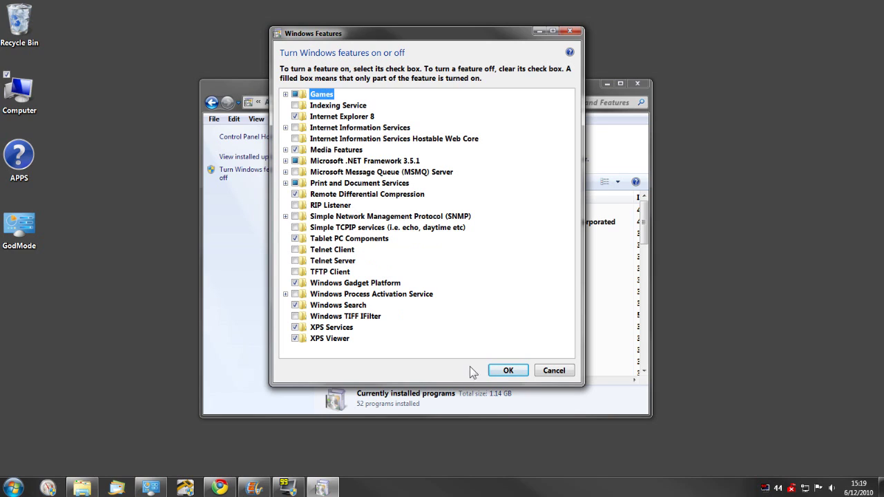
click(552, 374)
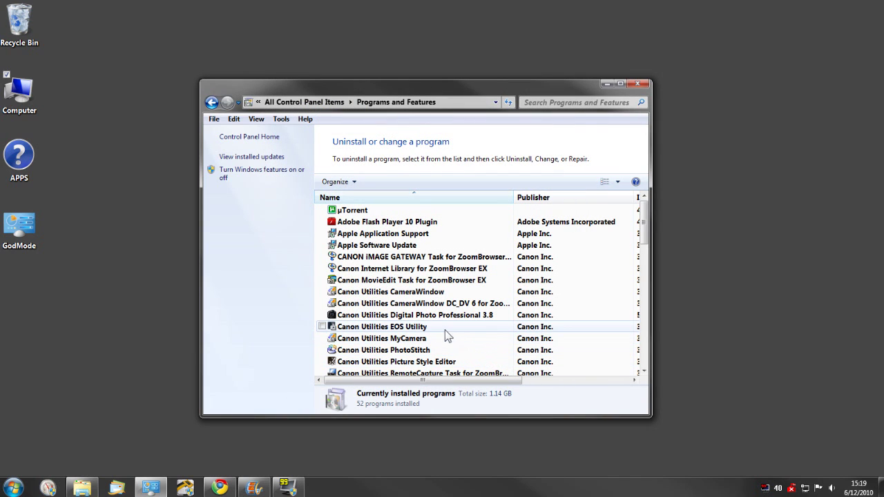
click(631, 85)
Launch Disk Defragmenter by searching 'defr' in the Start menu
key(super)
text(defr)
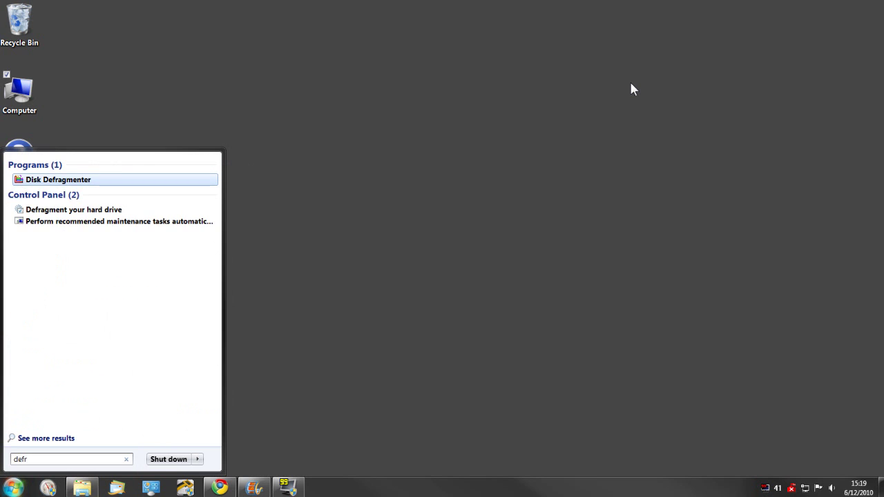
key(Return)
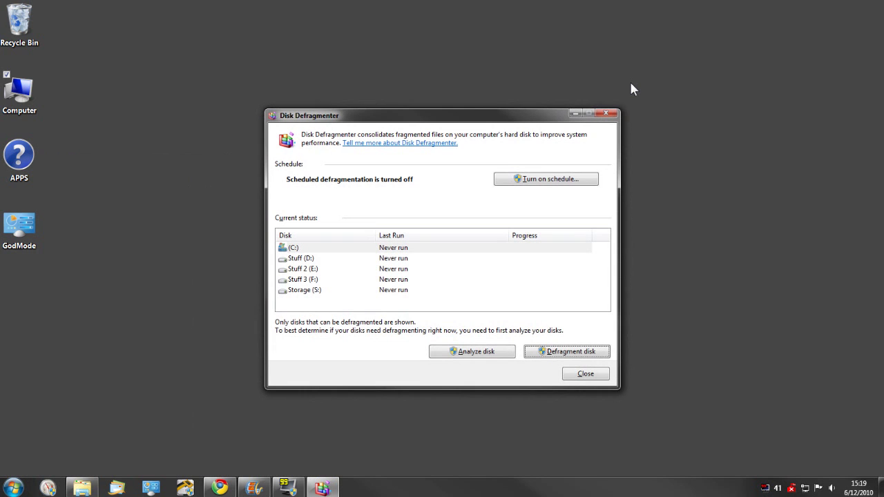
drag(478, 116, 462, 95)
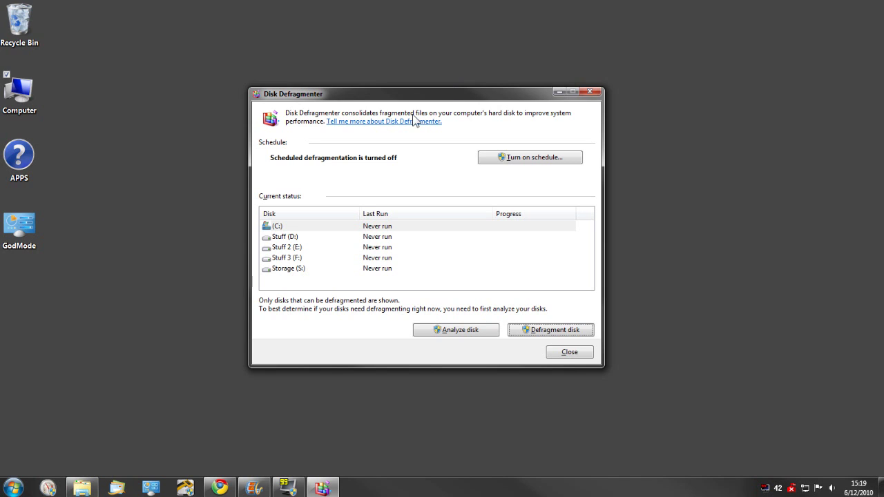
Enable Run on a schedule (weekly, Wednesday, 01:00) in Modify Schedule, then dismiss the dialog
click(509, 158)
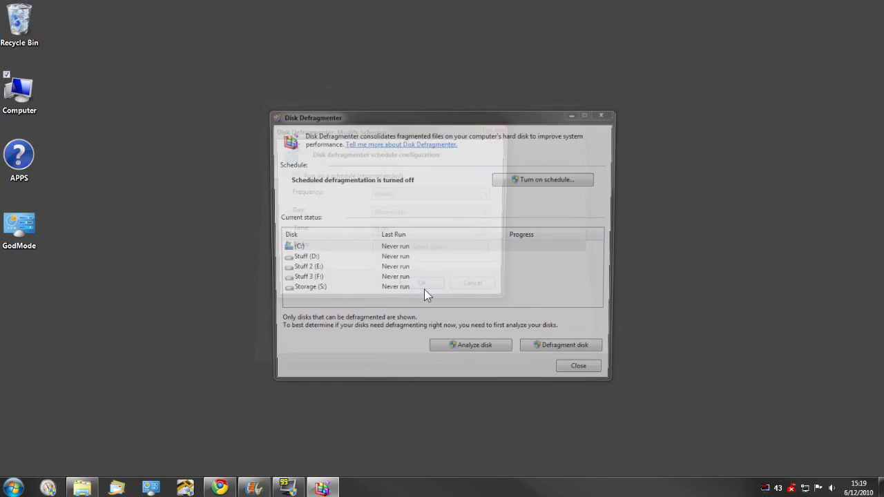
drag(402, 138, 441, 130)
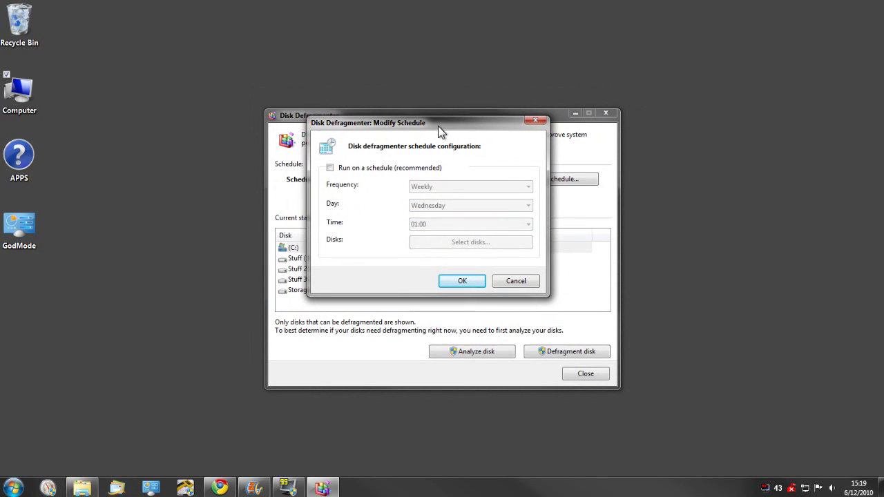
click(330, 167)
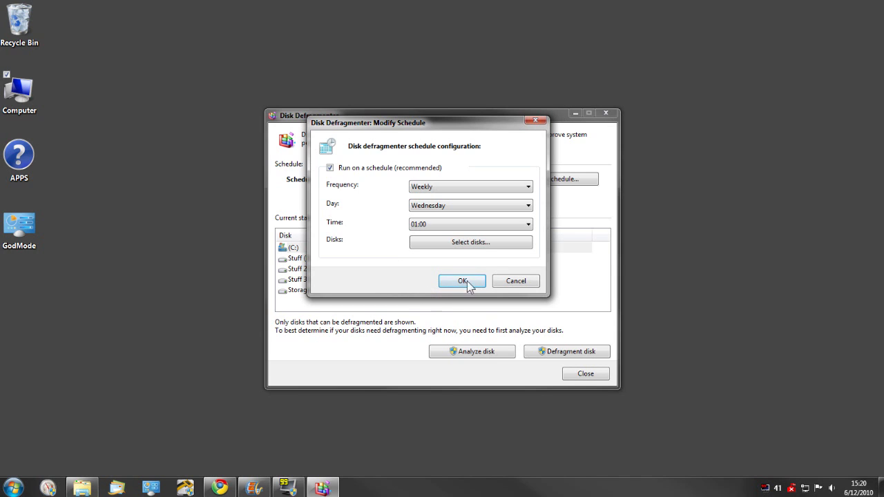
click(516, 280)
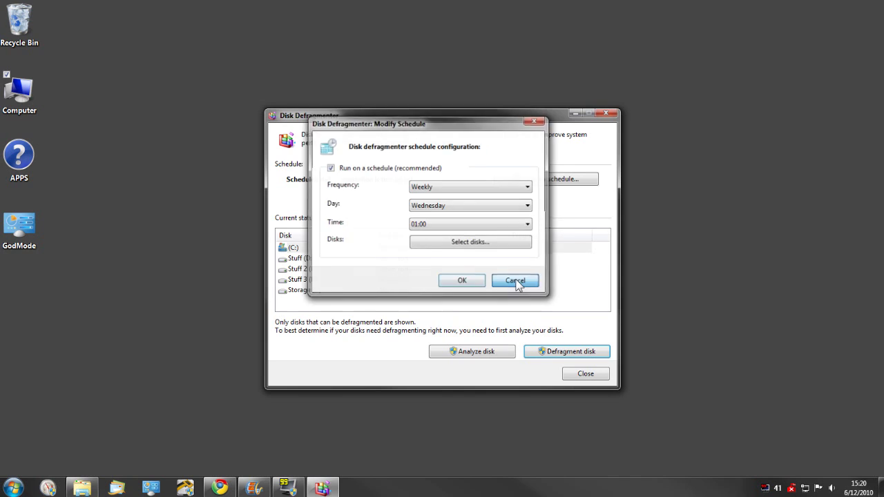